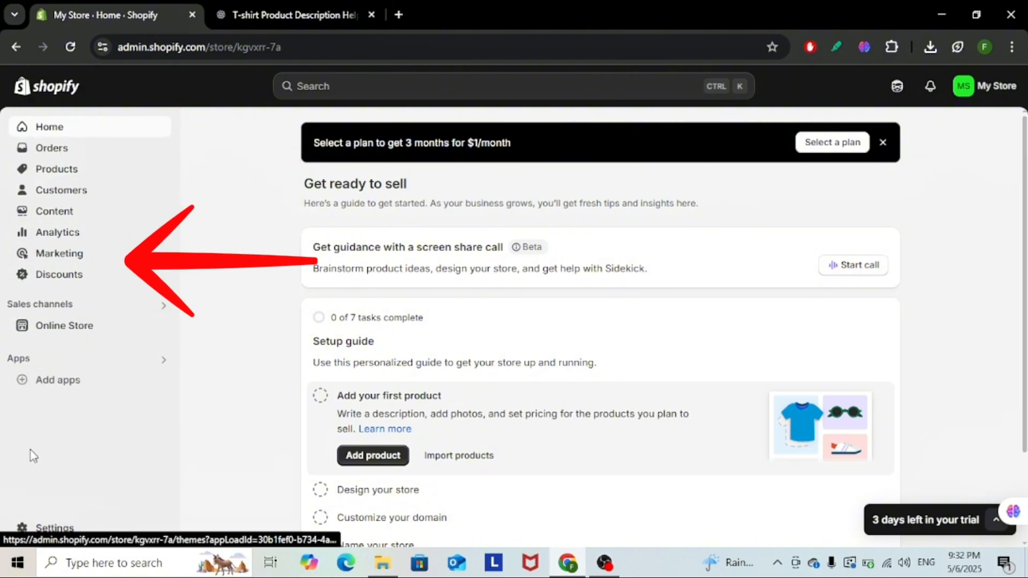
# Step: Go to the store's products and start adding a new product
pyautogui.click(57, 170)
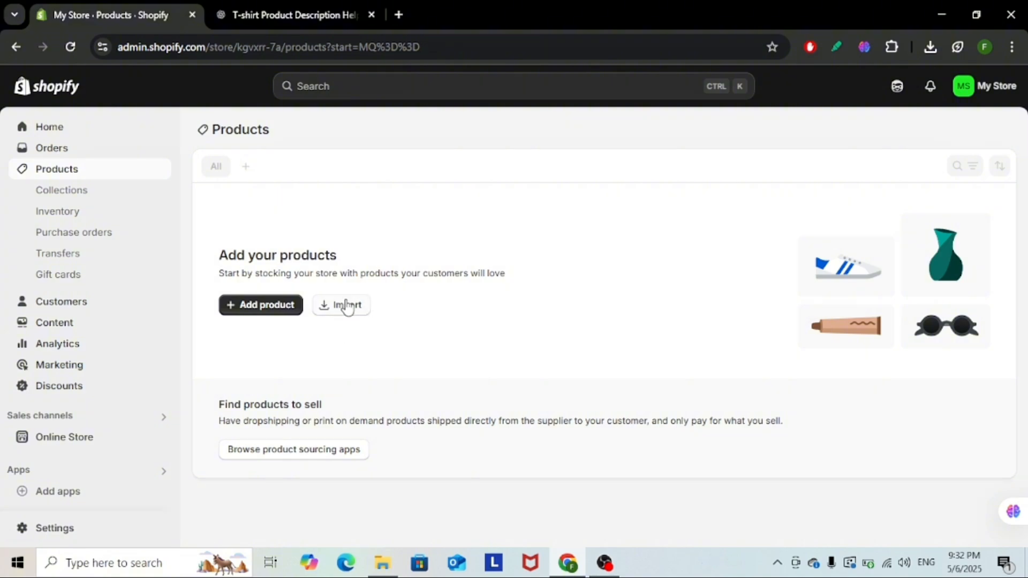
pyautogui.click(250, 312)
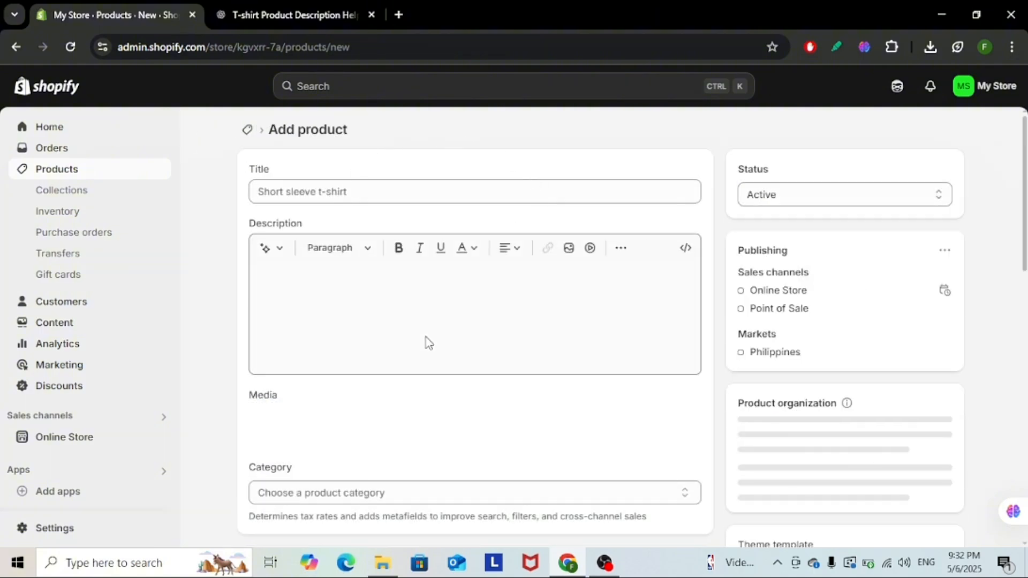
pyautogui.scroll(-5, 445, 322)
pyautogui.scroll(-5, 464, 309)
pyautogui.scroll(10, 461, 307)
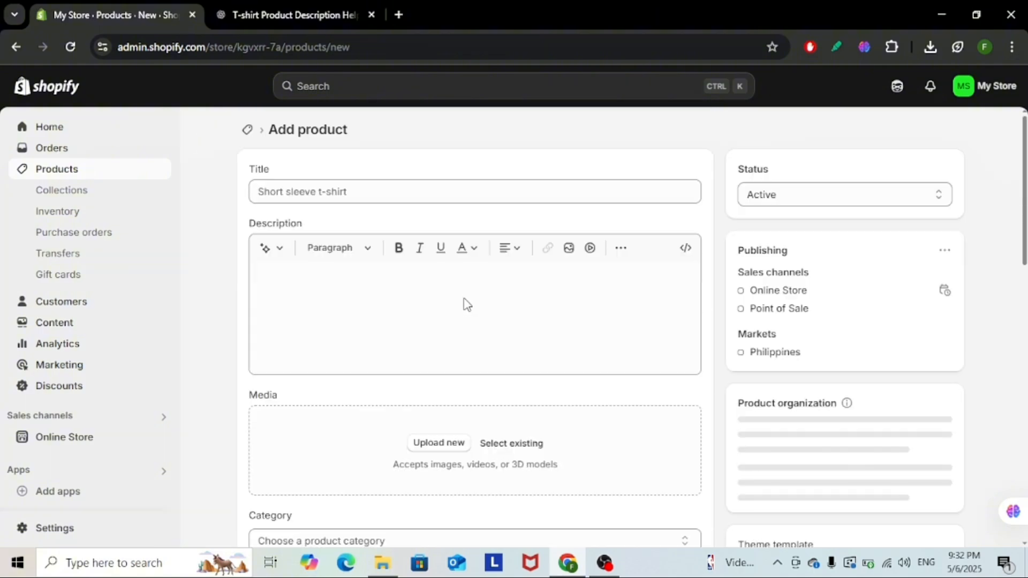
pyautogui.scroll(-4, 450, 262)
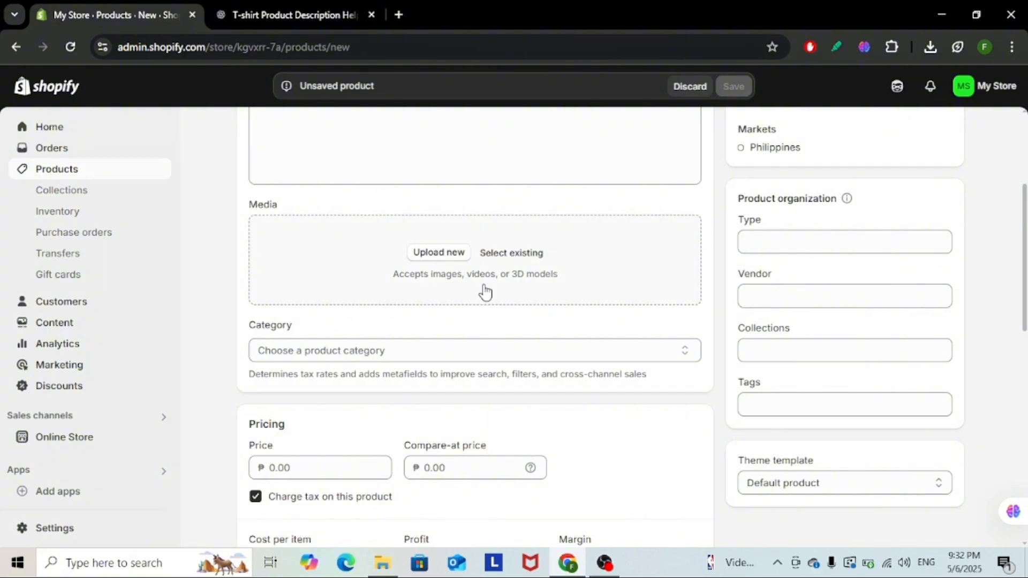
pyautogui.scroll(4, 484, 292)
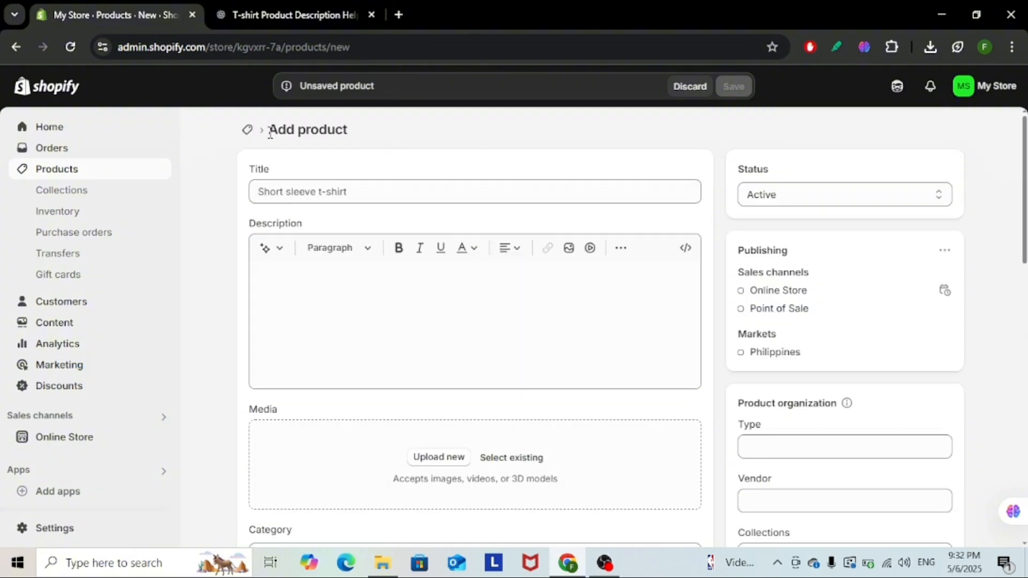
# Step: Enter "Classic Cotton Tshirt For Men" as the product title
pyautogui.click(340, 191)
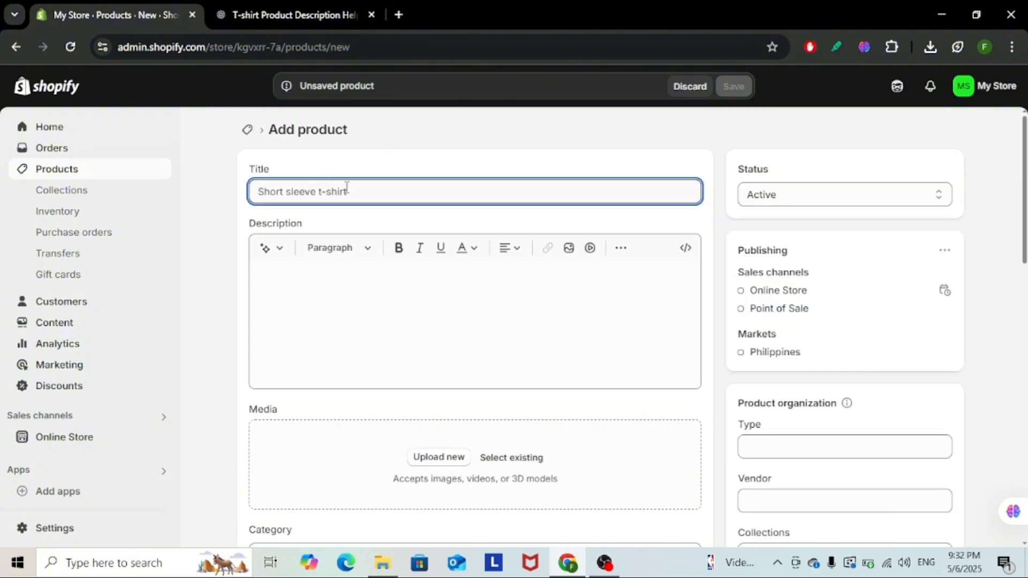
pyautogui.write('Classic Cotton ')
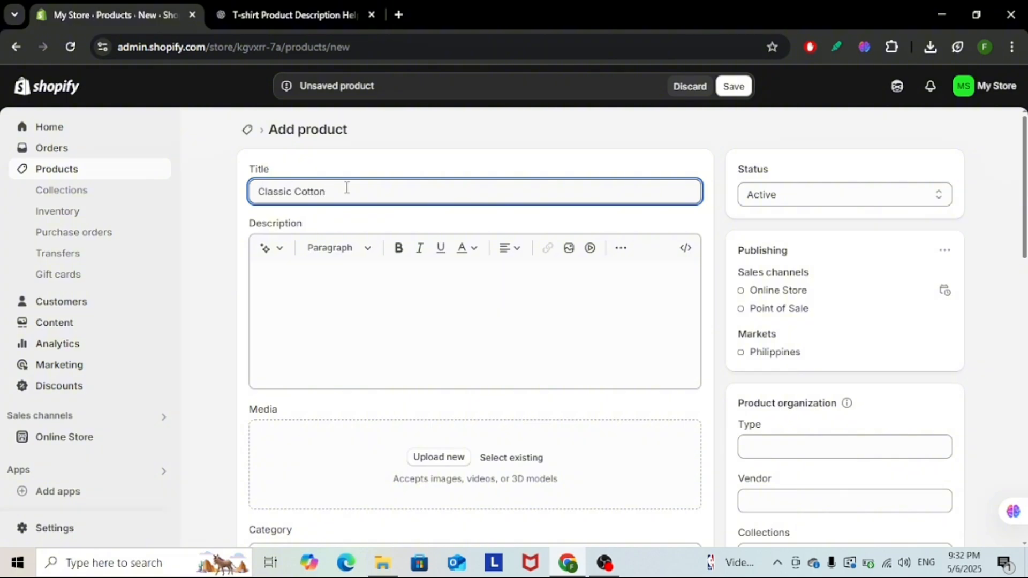
pyautogui.write('Tshirt For Men')
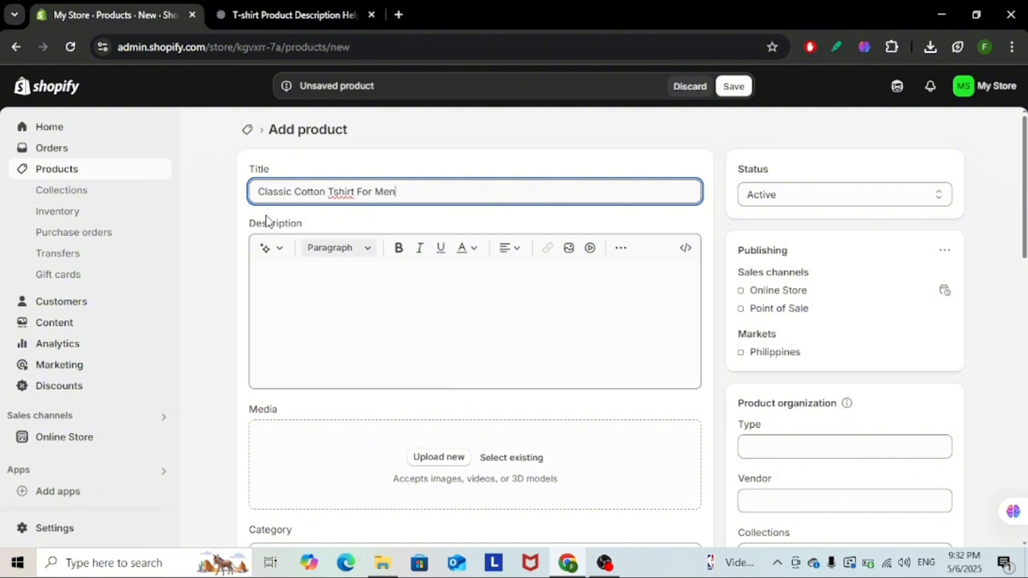
# Step: Copy the white T-shirt description paragraph from the open ChatGPT conversation into the Shopify product's description
pyautogui.click(294, 14)
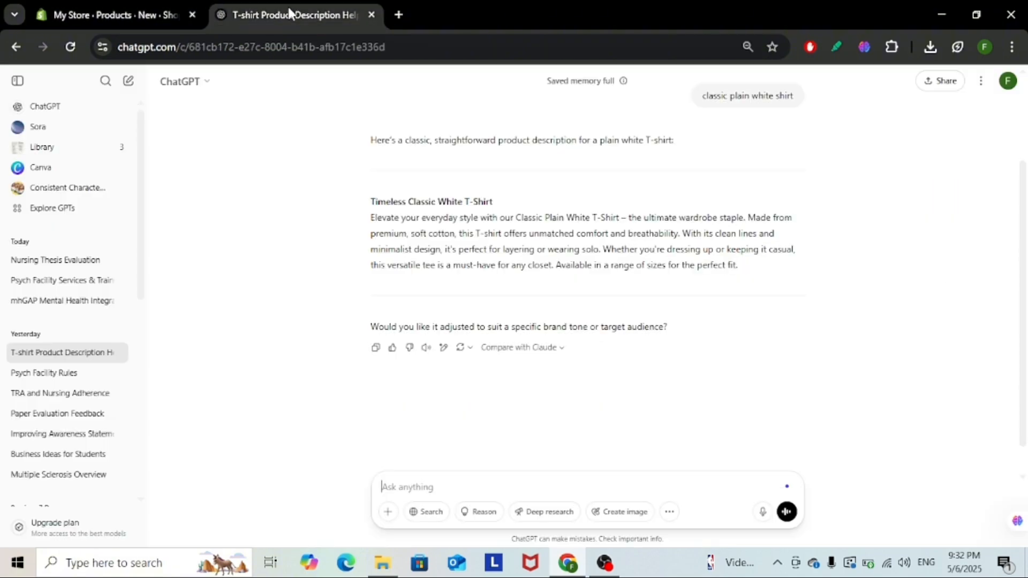
pyautogui.moveTo(371, 219); pyautogui.dragTo(773, 268)
pyautogui.hotkey('ctrl', 'c')
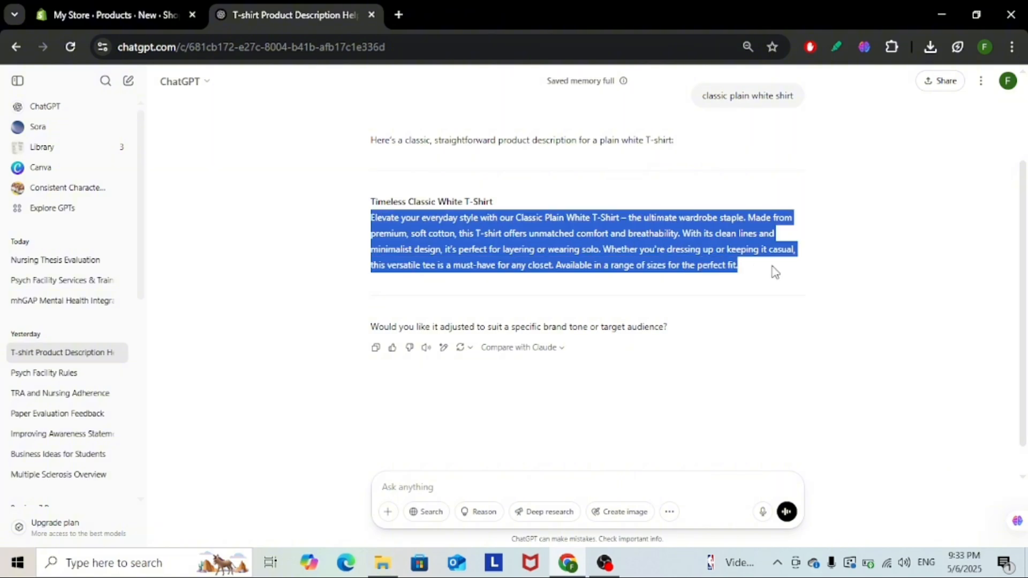
pyautogui.click(61, 12)
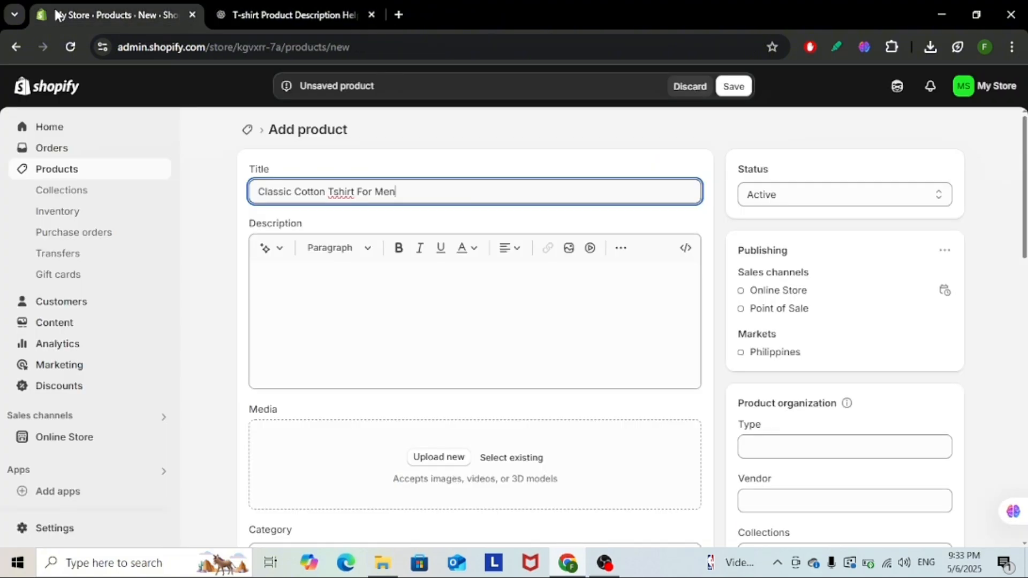
pyautogui.click(309, 267)
pyautogui.hotkey('ctrl', 'v')
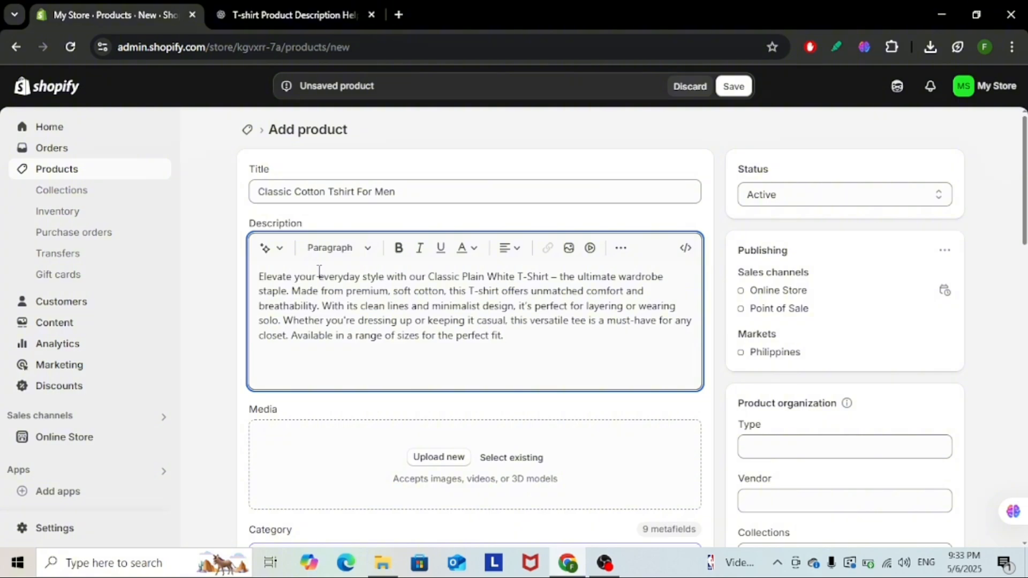
pyautogui.scroll(-2, 471, 407)
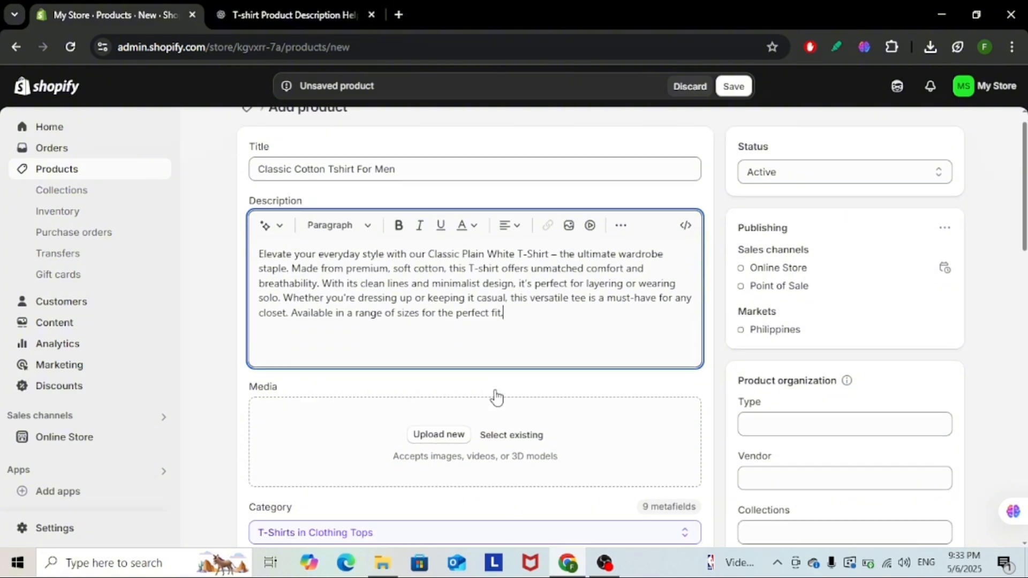
pyautogui.scroll(-3, 280, 379)
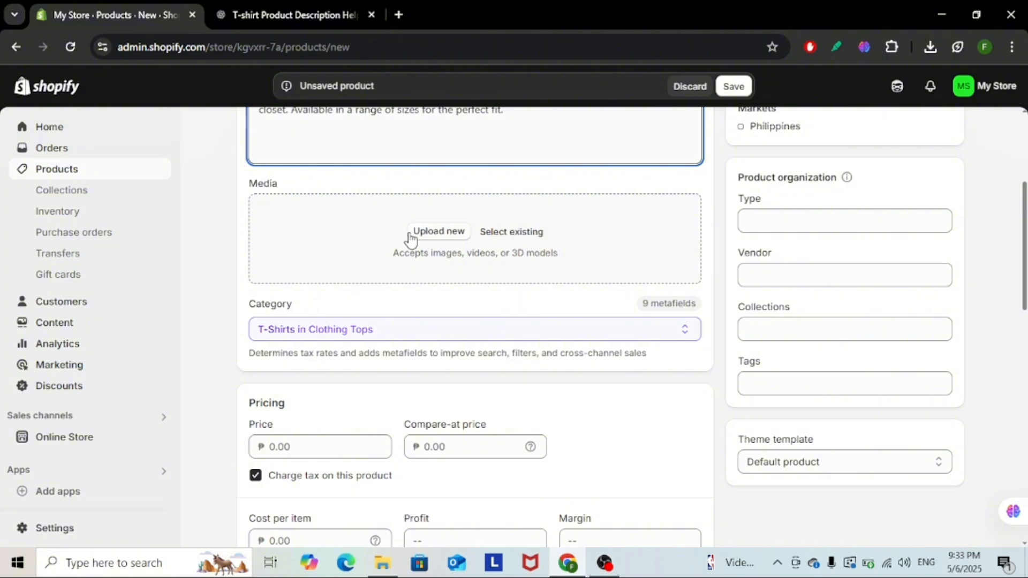
pyautogui.click(439, 233)
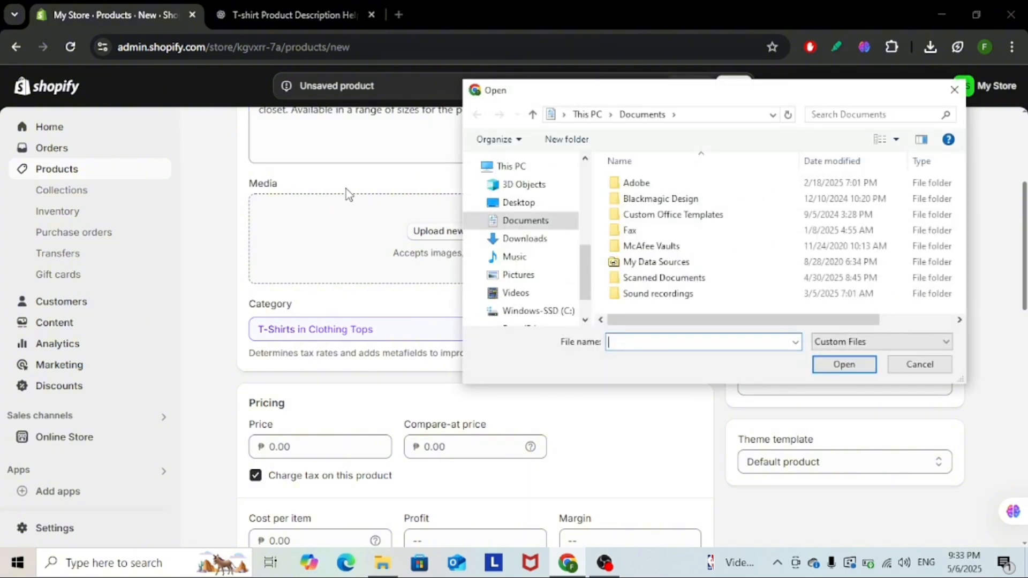
pyautogui.click(538, 239)
pyautogui.click(680, 204)
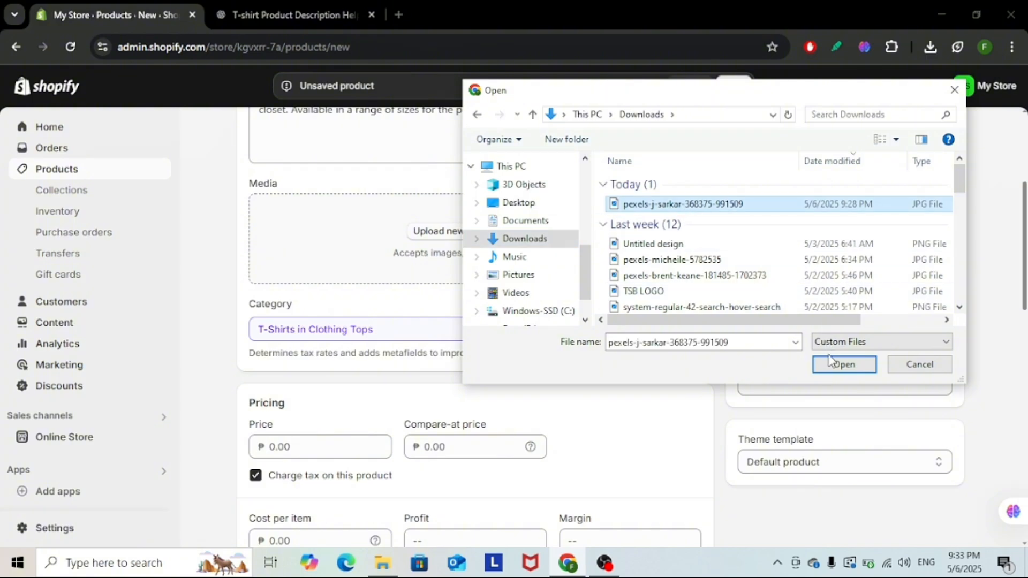
pyautogui.click(834, 367)
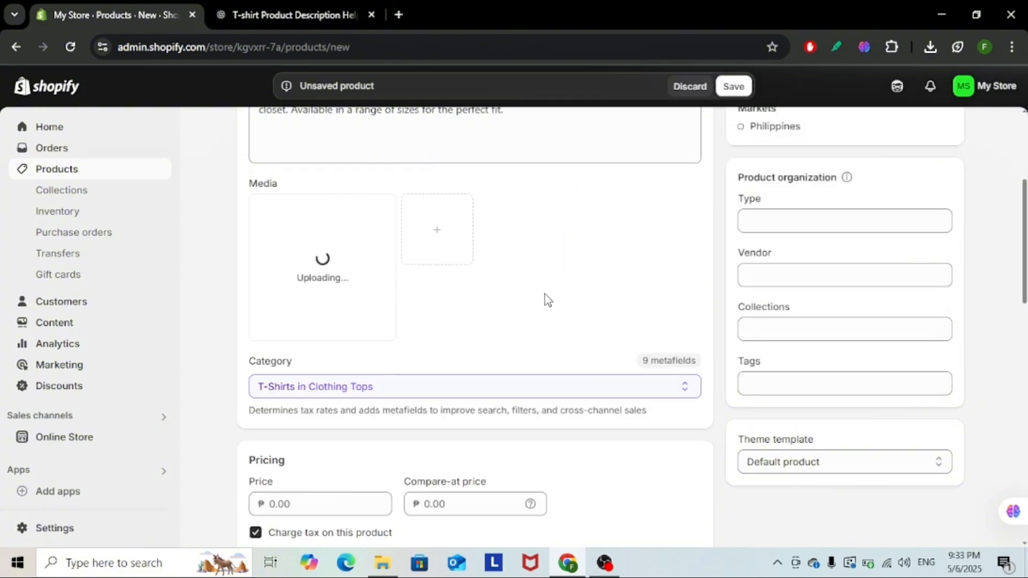
pyautogui.scroll(2, 685, 279)
pyautogui.scroll(-2, 688, 280)
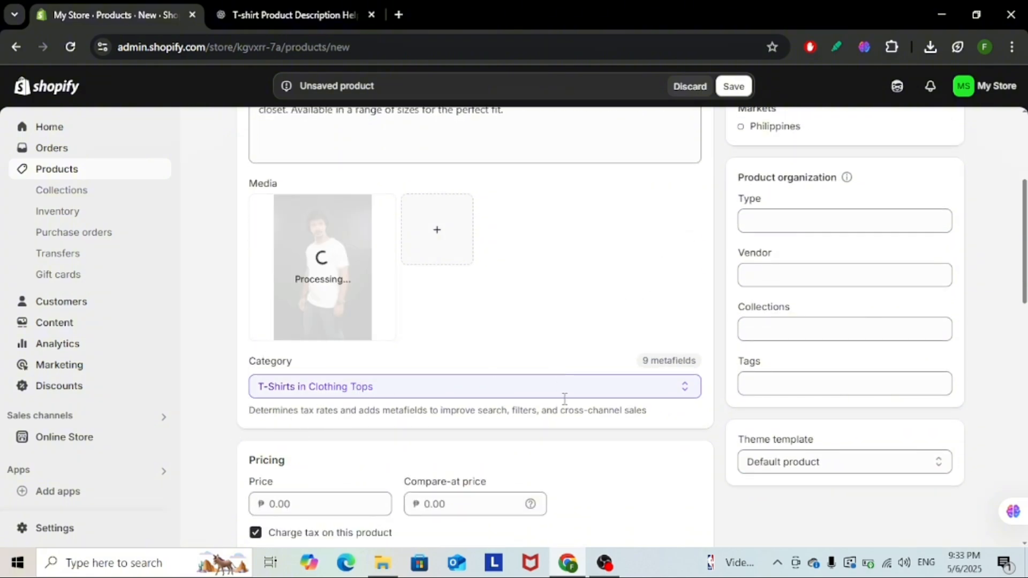
pyautogui.scroll(4, 571, 398)
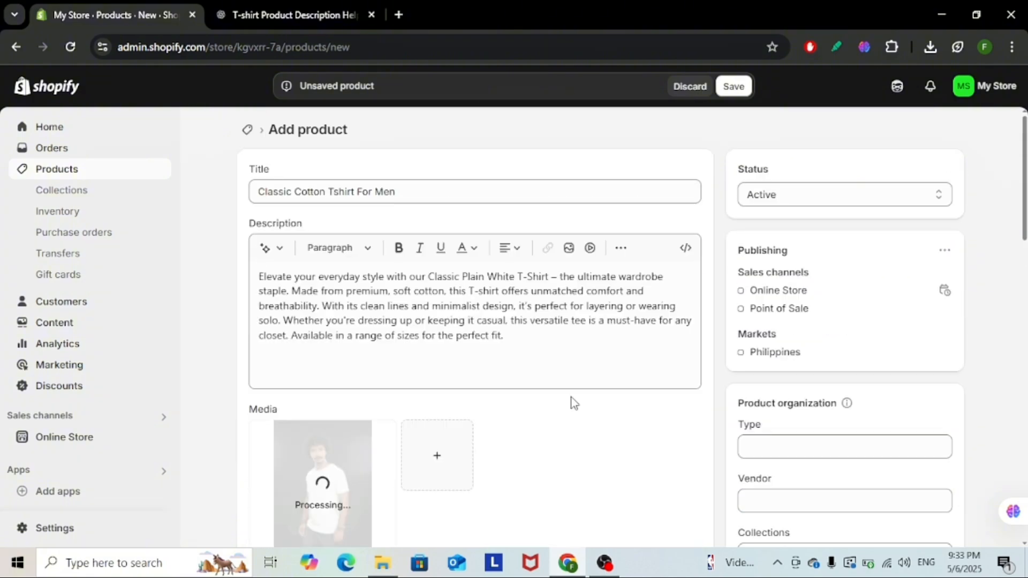
pyautogui.scroll(-4, 571, 402)
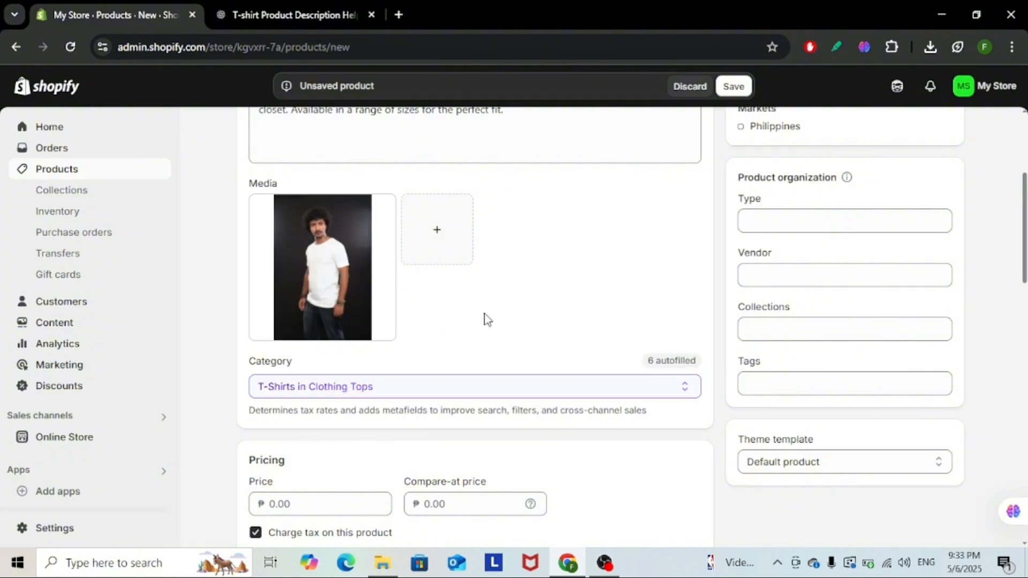
pyautogui.scroll(4, 486, 319)
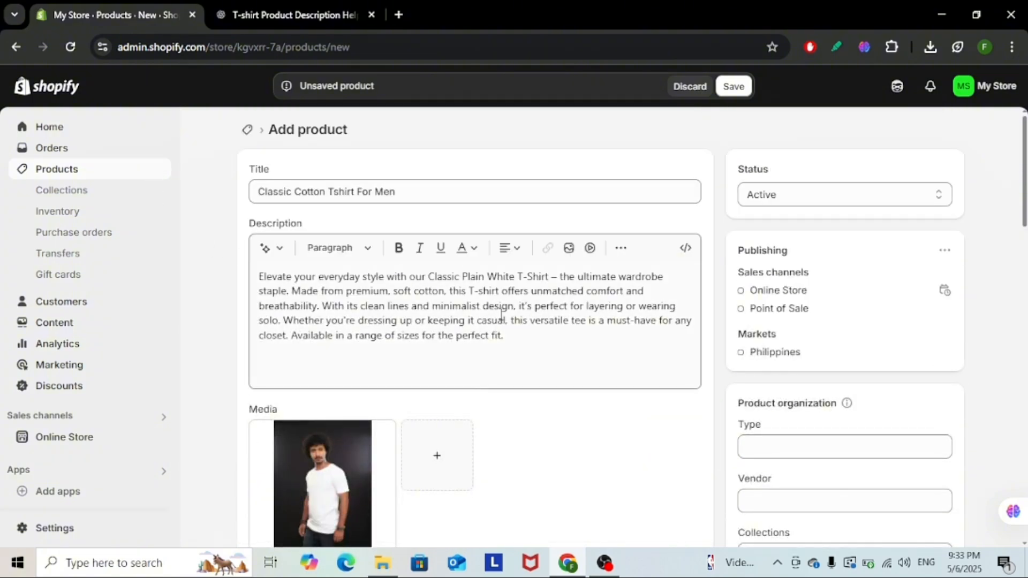
# Step: Set the product's price to ₱250.00
pyautogui.scroll(-5, 501, 315)
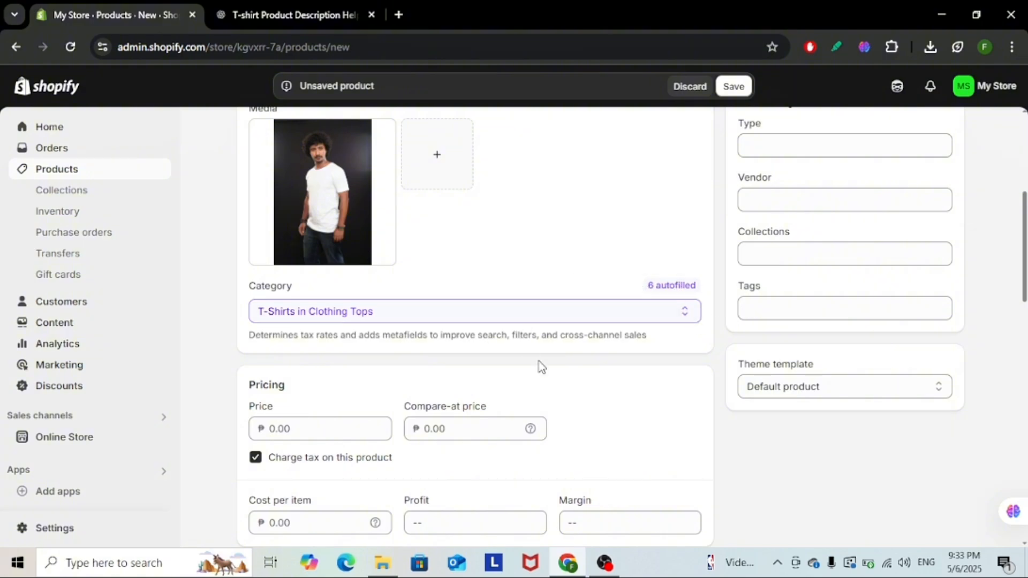
pyautogui.scroll(-4, 584, 374)
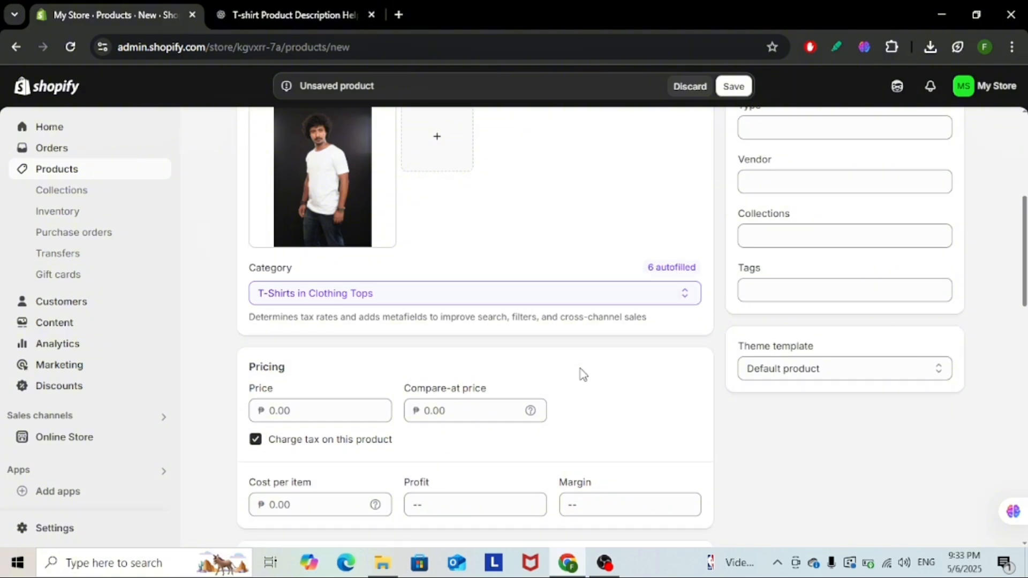
pyautogui.click(300, 203)
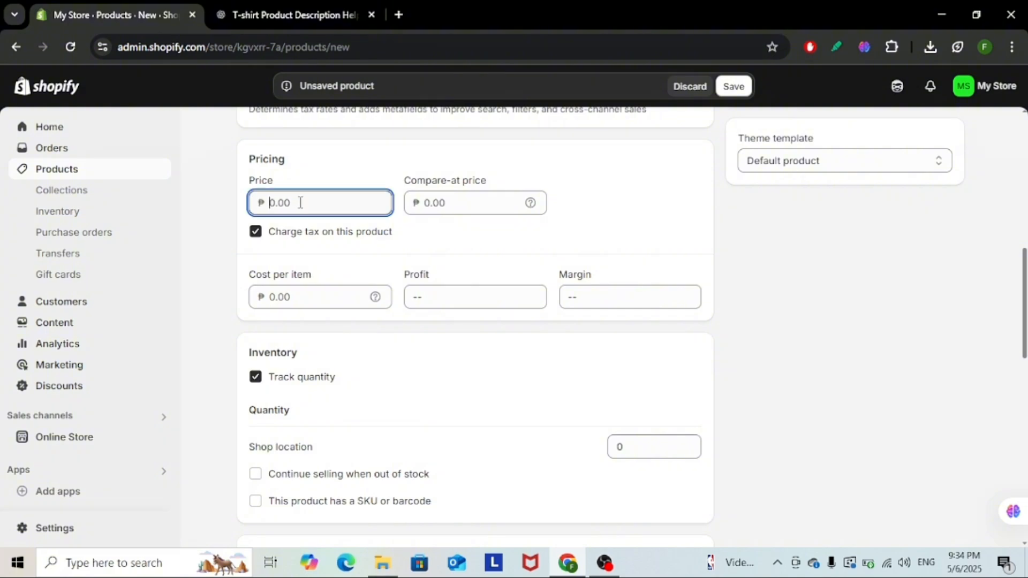
pyautogui.write('250')
# Step: Check the help information for the compare-at price and the cost per item
pyautogui.click(463, 210)
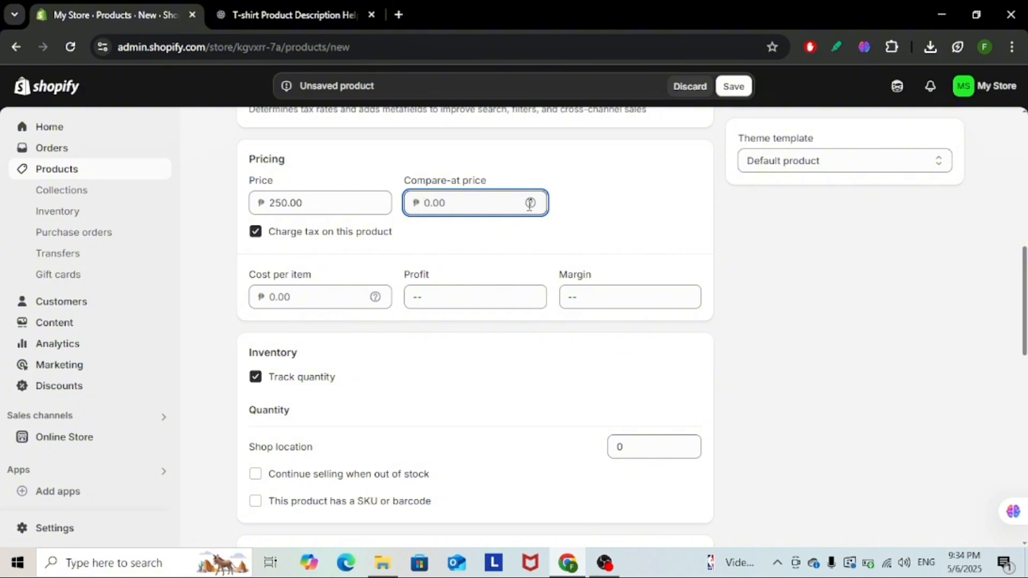
pyautogui.moveTo(530, 203)
pyautogui.scroll(-3, 725, 205)
pyautogui.scroll(3, 730, 203)
pyautogui.moveTo(374, 295)
pyautogui.scroll(-3, 645, 278)
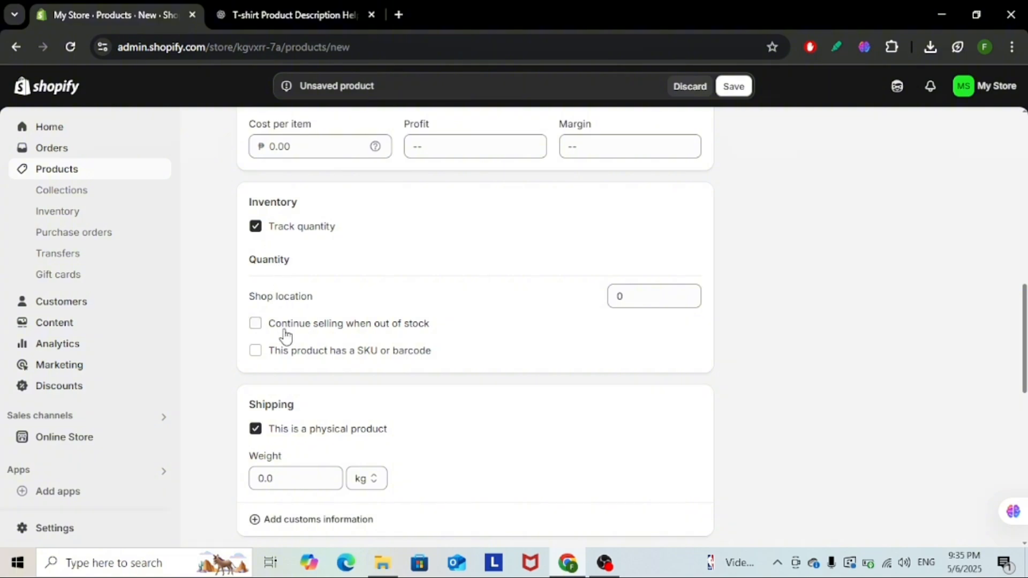
pyautogui.scroll(-1, 284, 333)
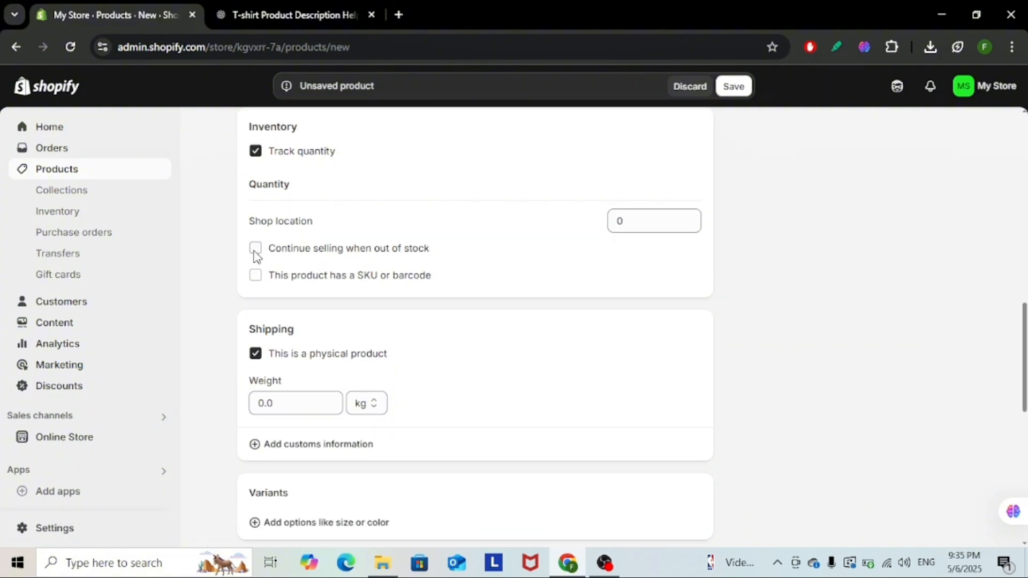
pyautogui.click(256, 248)
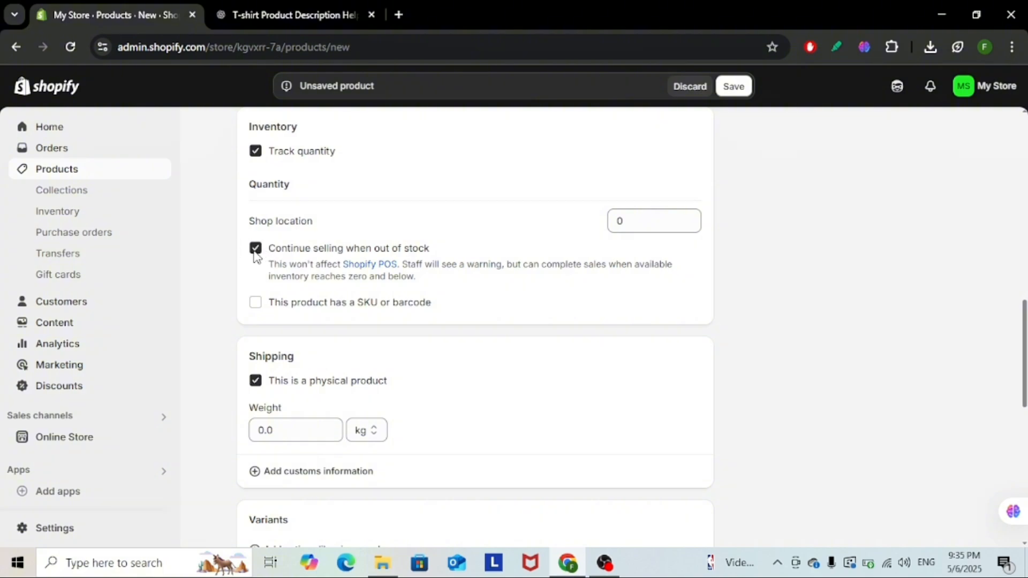
pyautogui.click(255, 249)
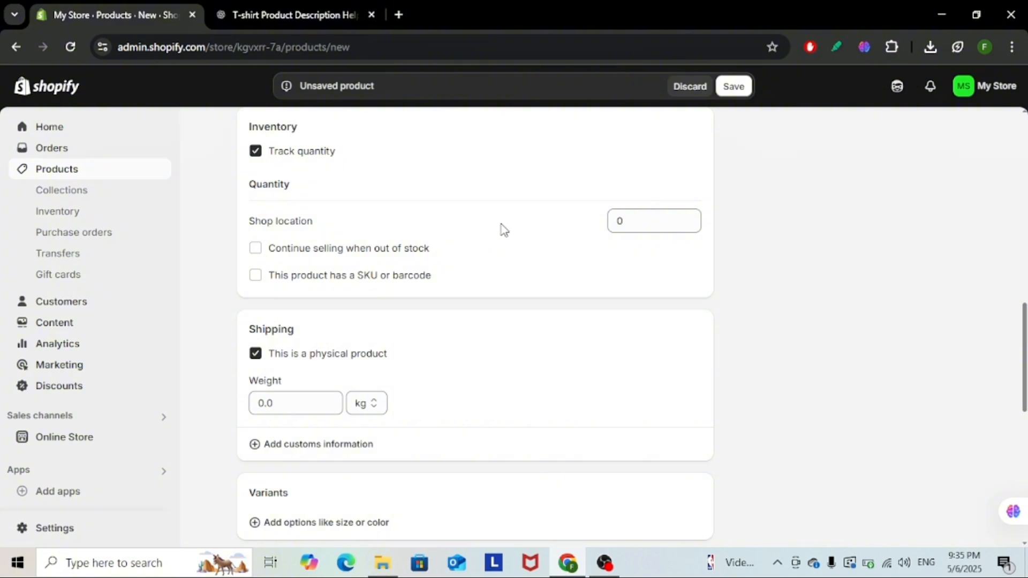
# Step: Open the customs information fields for shipping and add a Color variant option with the value White
pyautogui.scroll(-3, 501, 229)
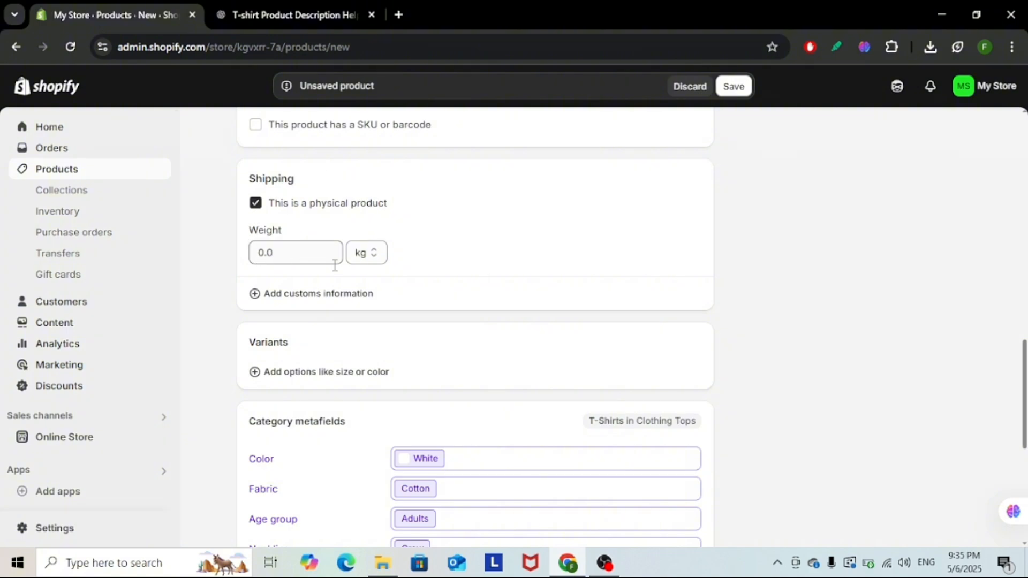
pyautogui.click(288, 299)
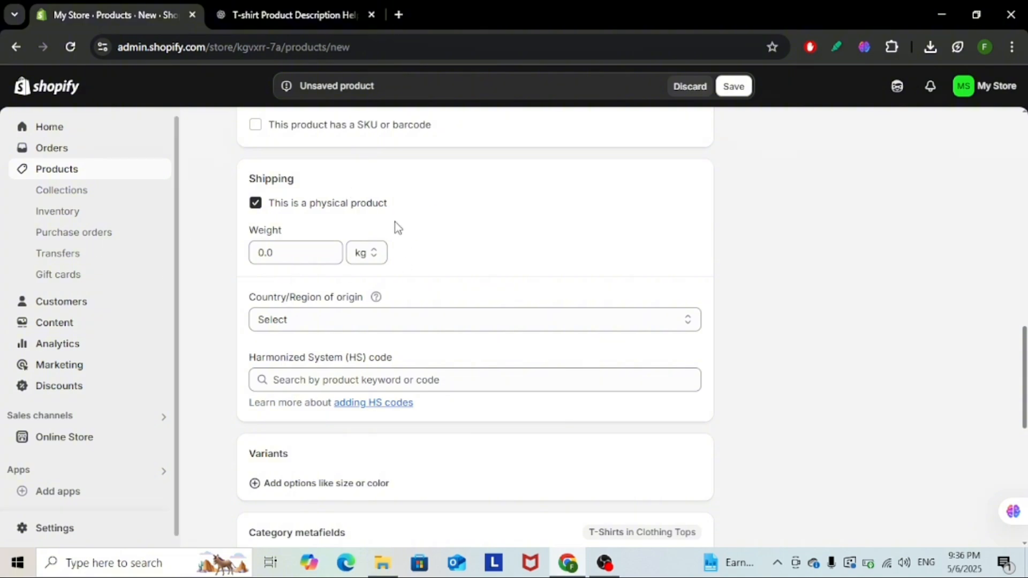
pyautogui.scroll(-4, 529, 310)
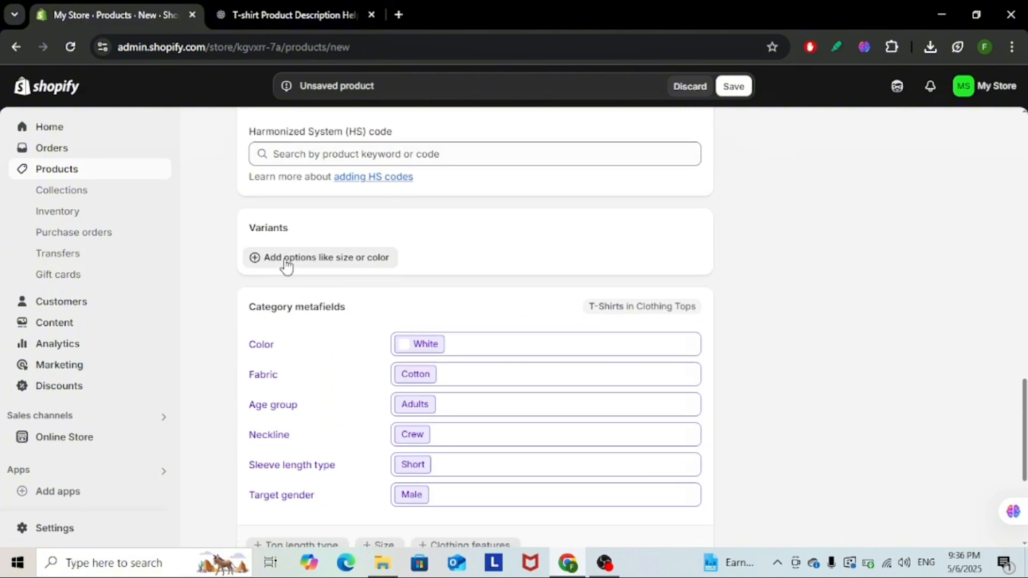
pyautogui.click(378, 262)
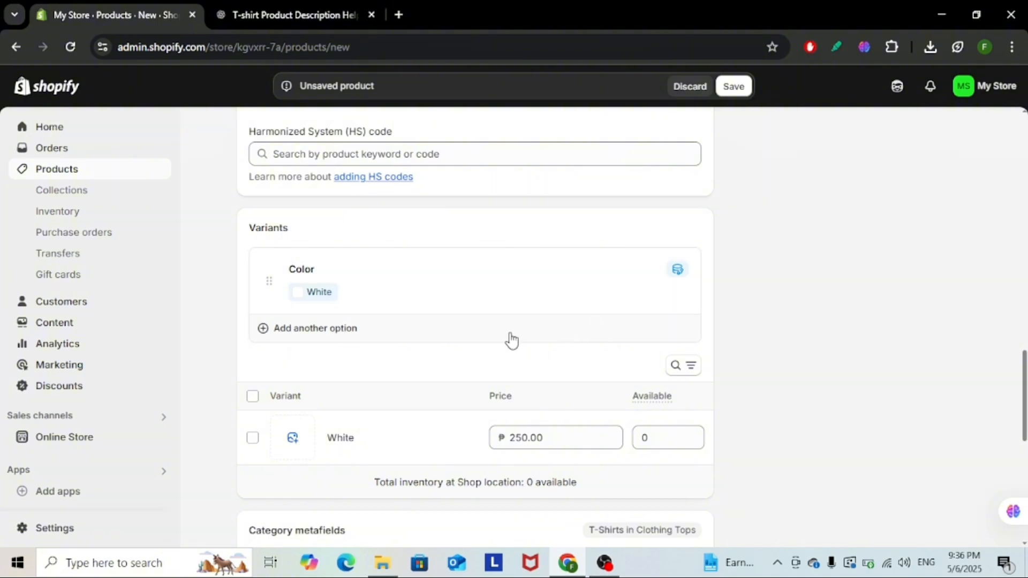
pyautogui.scroll(-3, 756, 275)
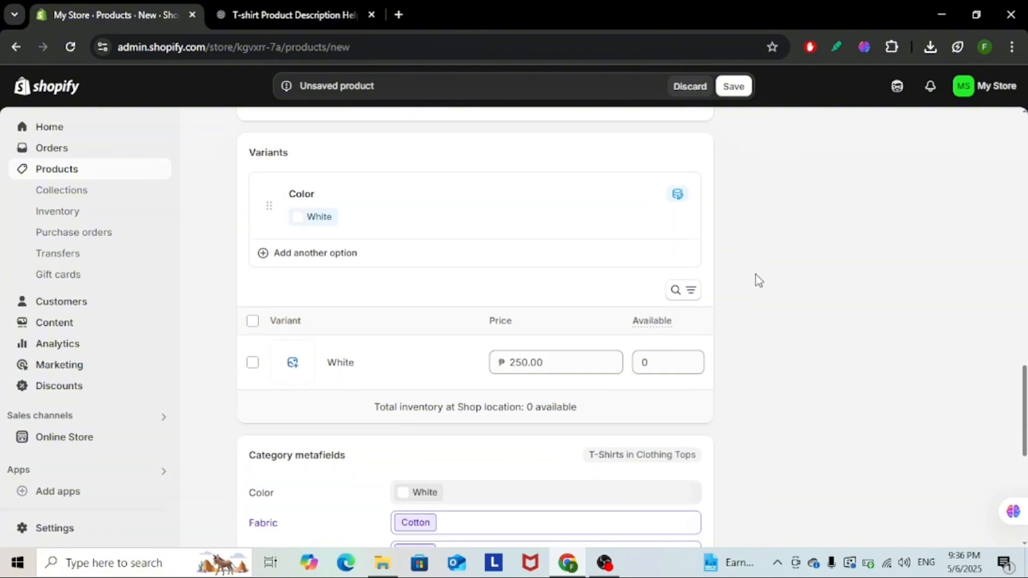
pyautogui.scroll(1, 756, 275)
pyautogui.scroll(15, 756, 275)
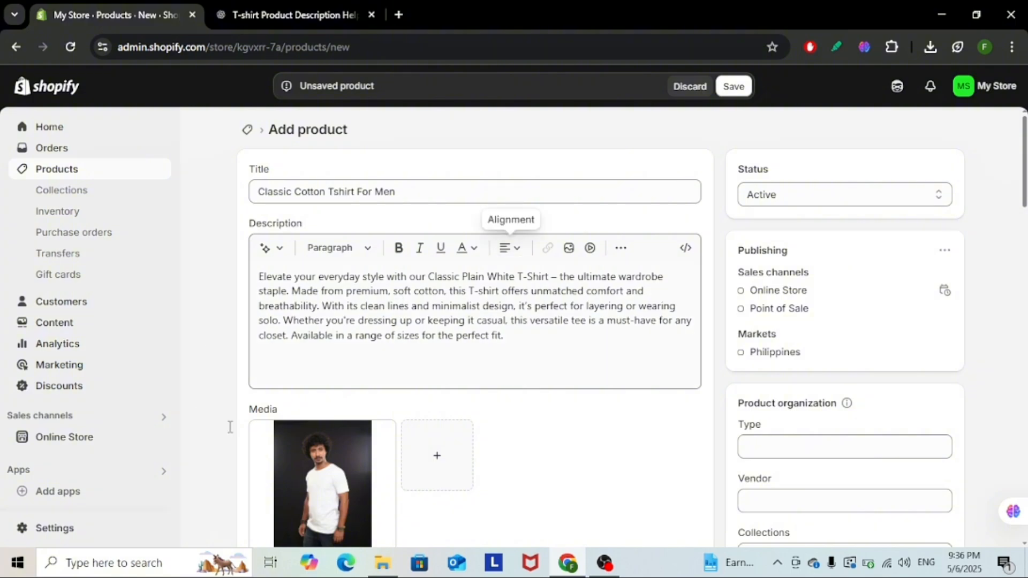
# Step: Add an Age group variant option with the value Adults alongside the Color option
pyautogui.scroll(-3, 375, 431)
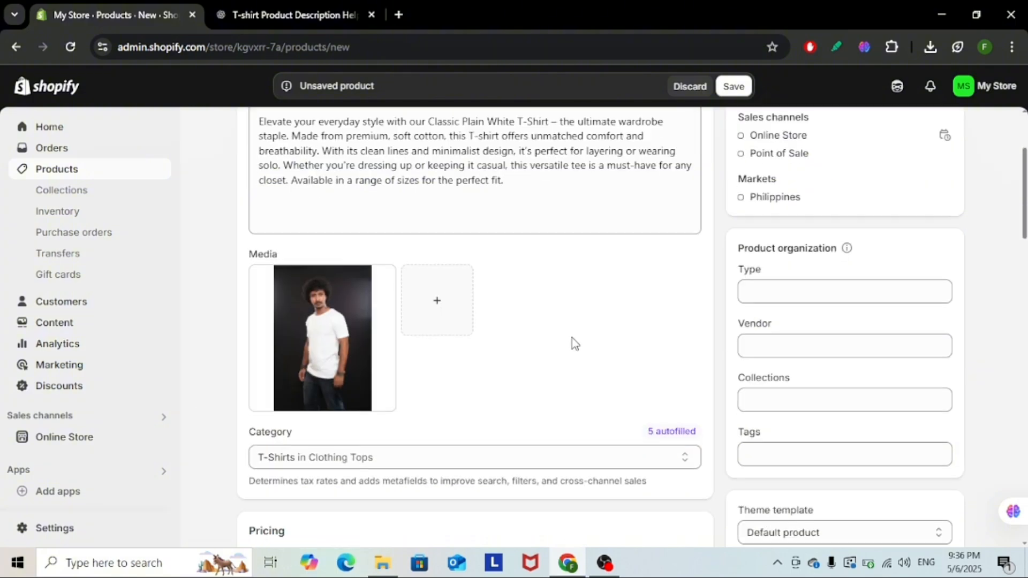
pyautogui.scroll(-10, 573, 344)
pyautogui.scroll(-5, 573, 336)
pyautogui.scroll(6, 574, 336)
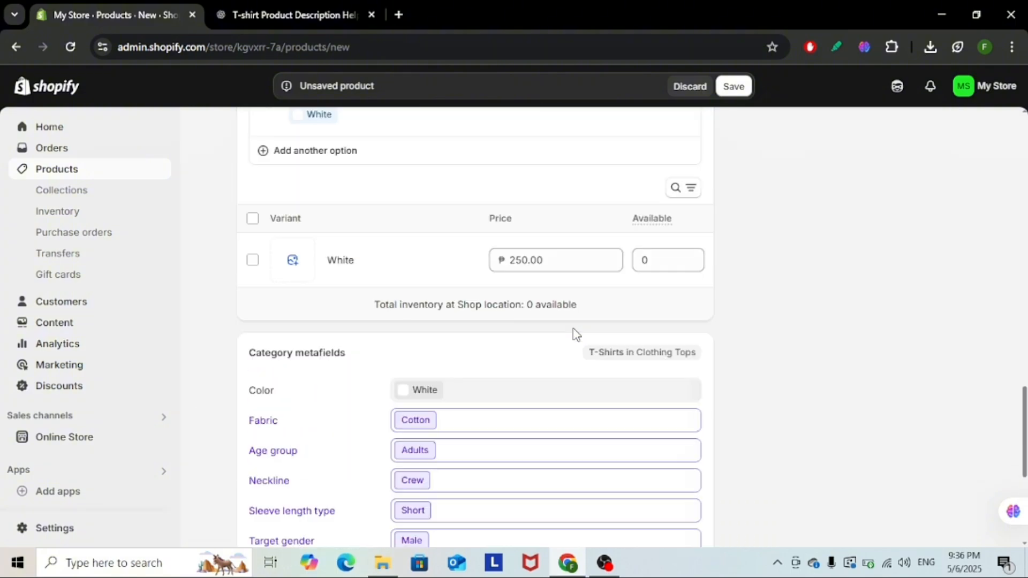
pyautogui.scroll(-1, 610, 277)
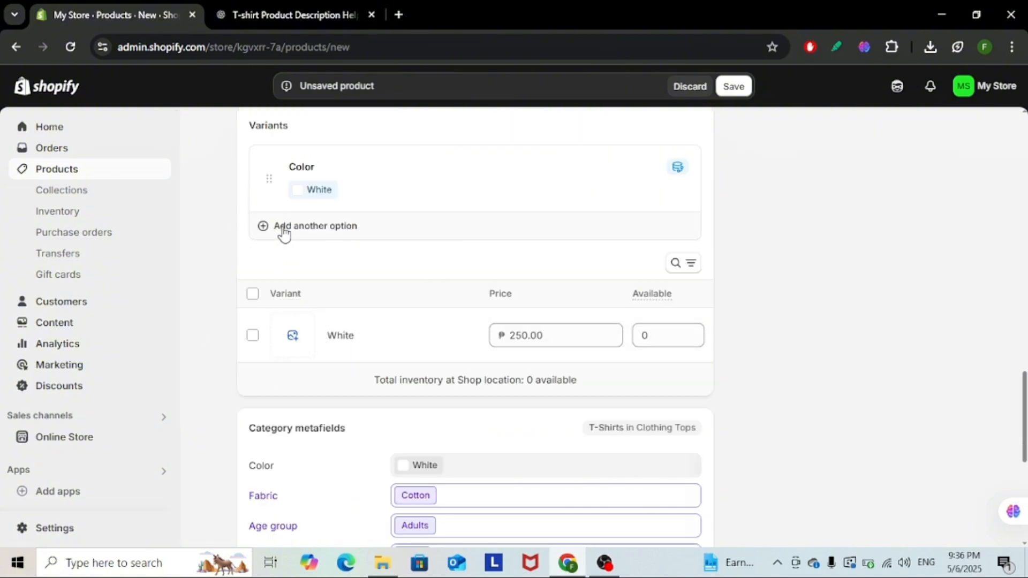
pyautogui.click(351, 224)
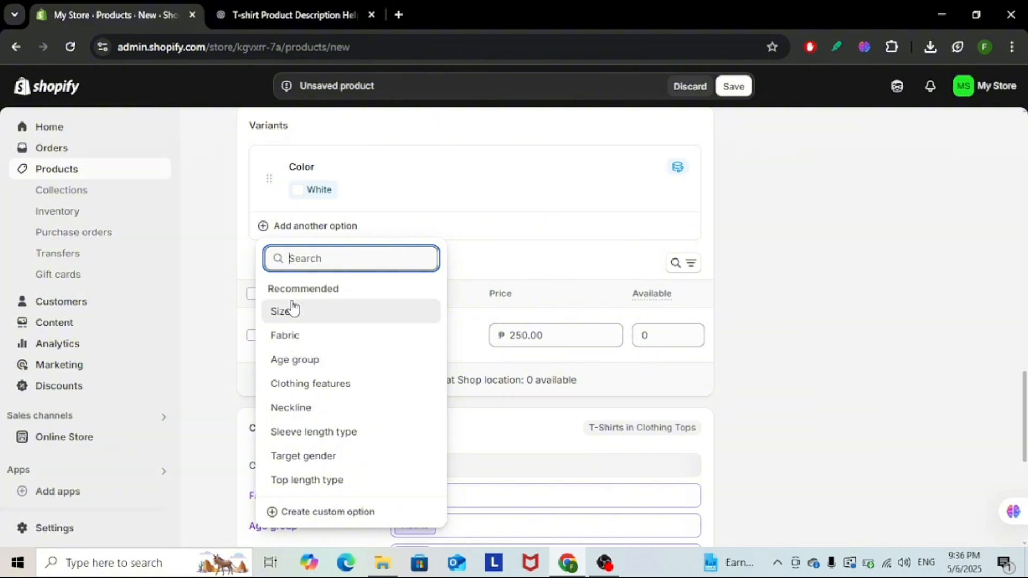
pyautogui.click(306, 370)
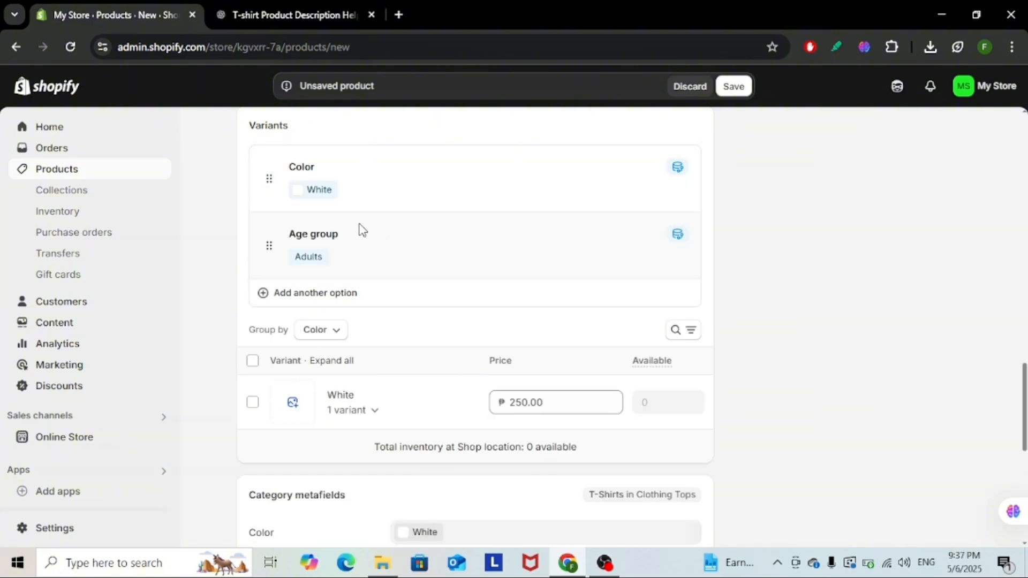
# Step: Shorten the meta description in the search engine listing to "Elevate your everyday style with our Classic Plain White T-Shirt."
pyautogui.scroll(-4, 841, 308)
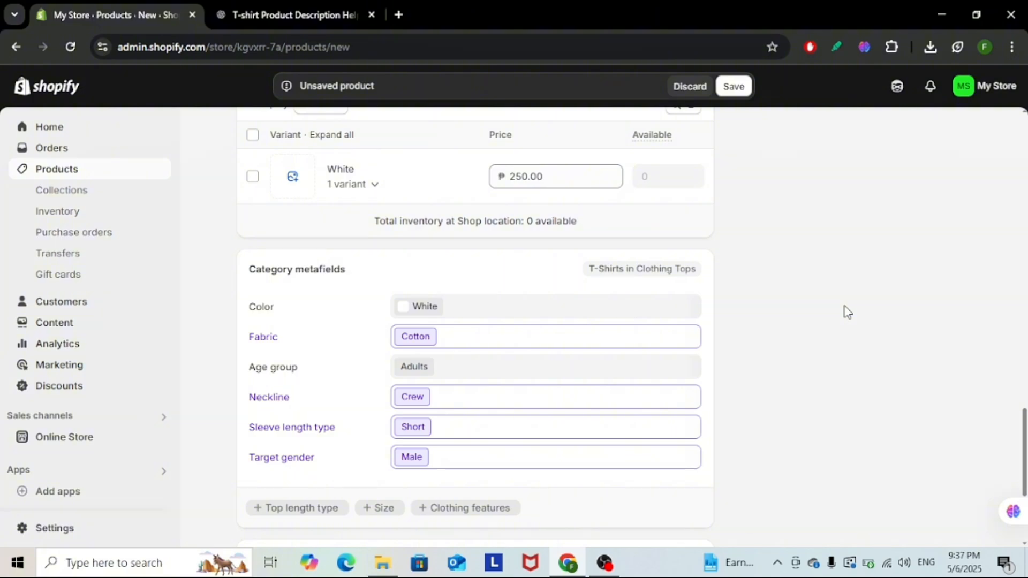
pyautogui.scroll(-2, 846, 311)
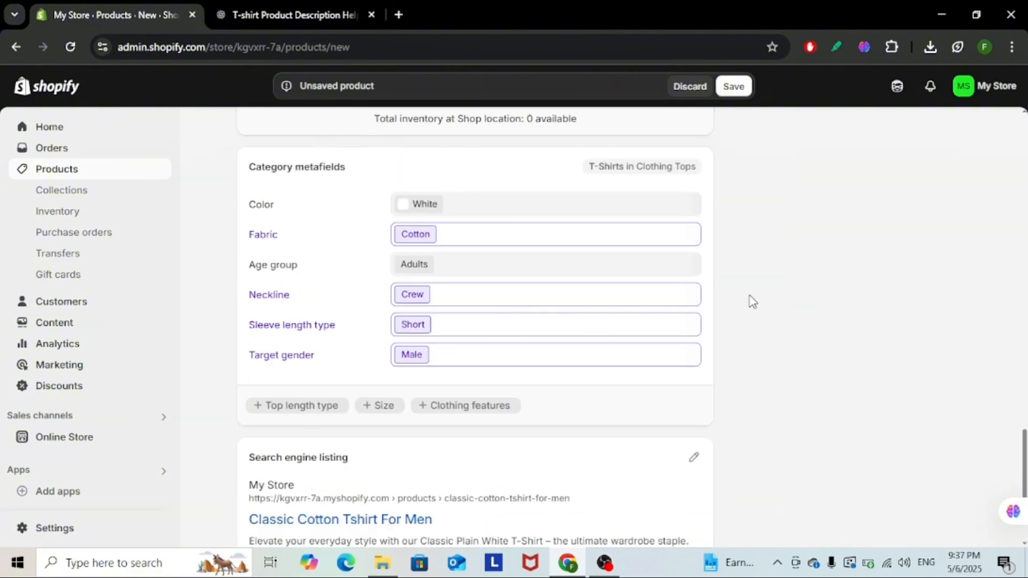
pyautogui.scroll(-2, 750, 252)
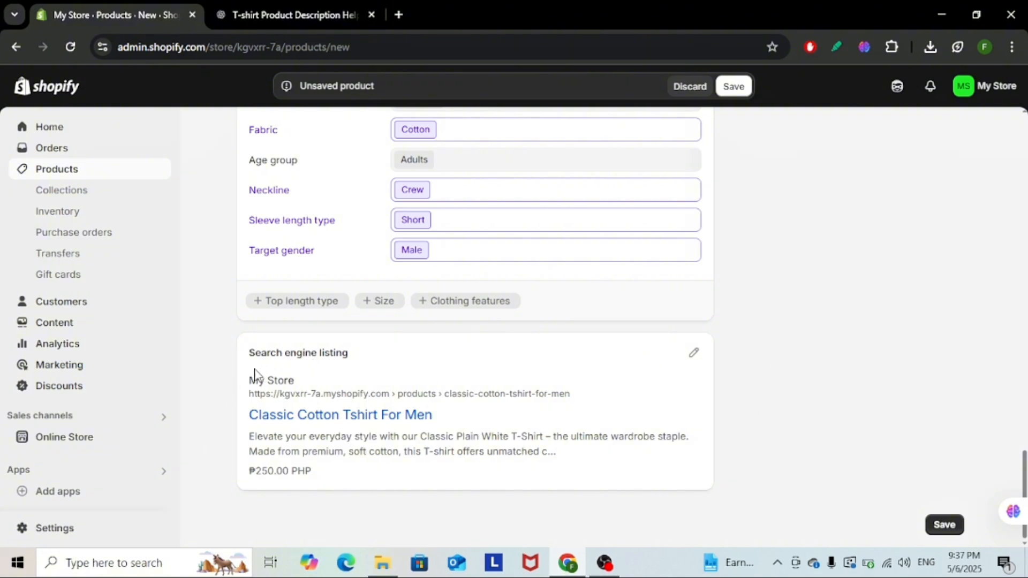
pyautogui.click(694, 353)
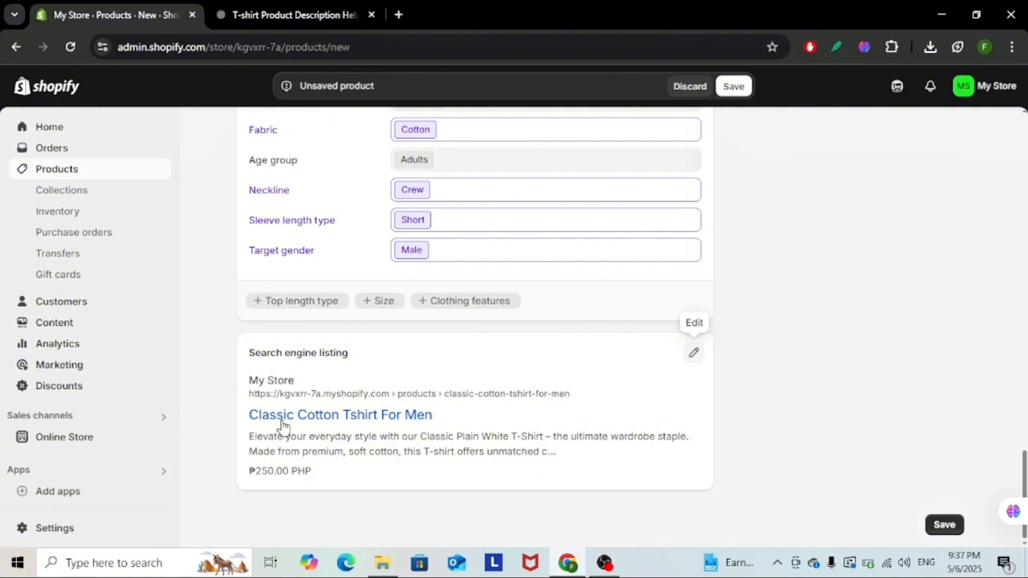
pyautogui.scroll(-2, 321, 374)
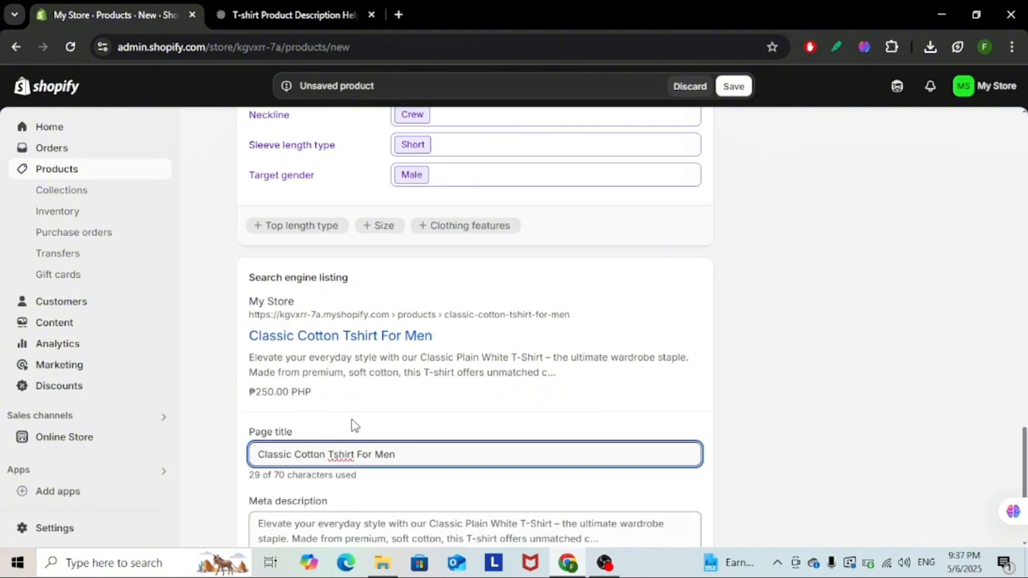
pyautogui.scroll(-4, 353, 423)
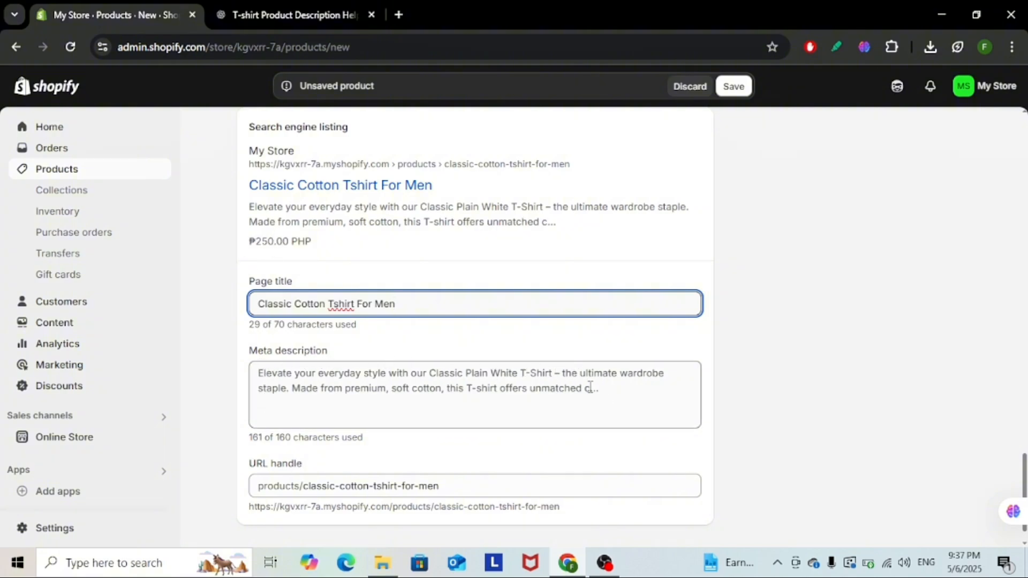
pyautogui.click(565, 374)
pyautogui.moveTo(563, 371); pyautogui.dragTo(575, 465)
pyautogui.press('BackSpace')
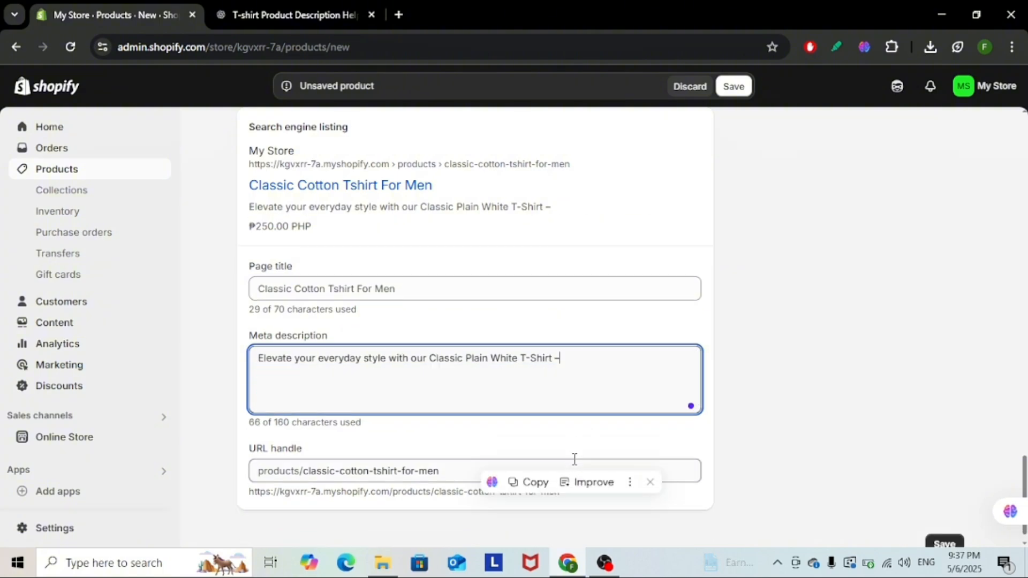
pyautogui.press('BackSpace')
pyautogui.press('BackSpace')
pyautogui.press('BackSpace')
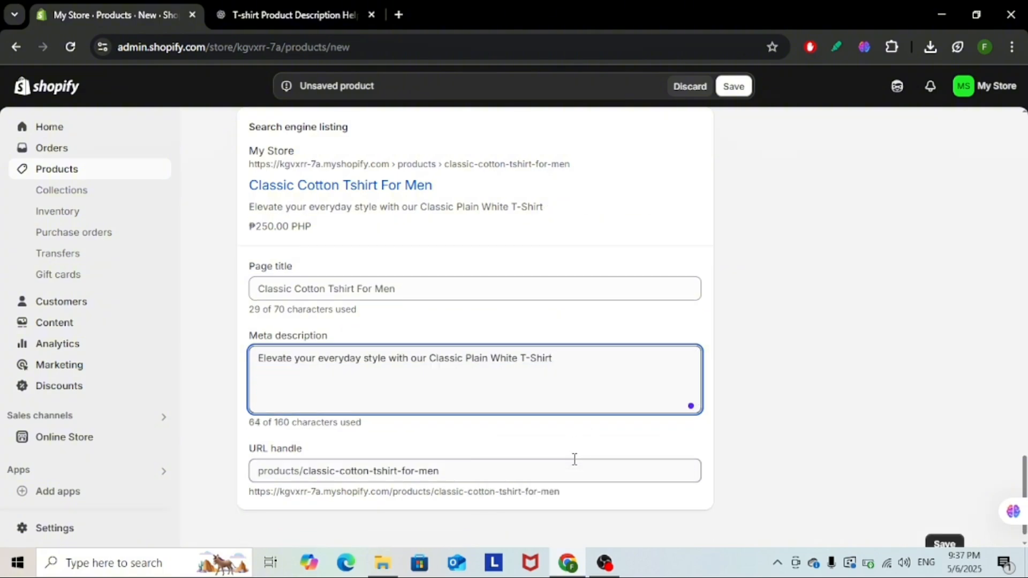
pyautogui.write('.')
# Step: Review the variants and search engine listing, and save the new product
pyautogui.scroll(-1, 621, 391)
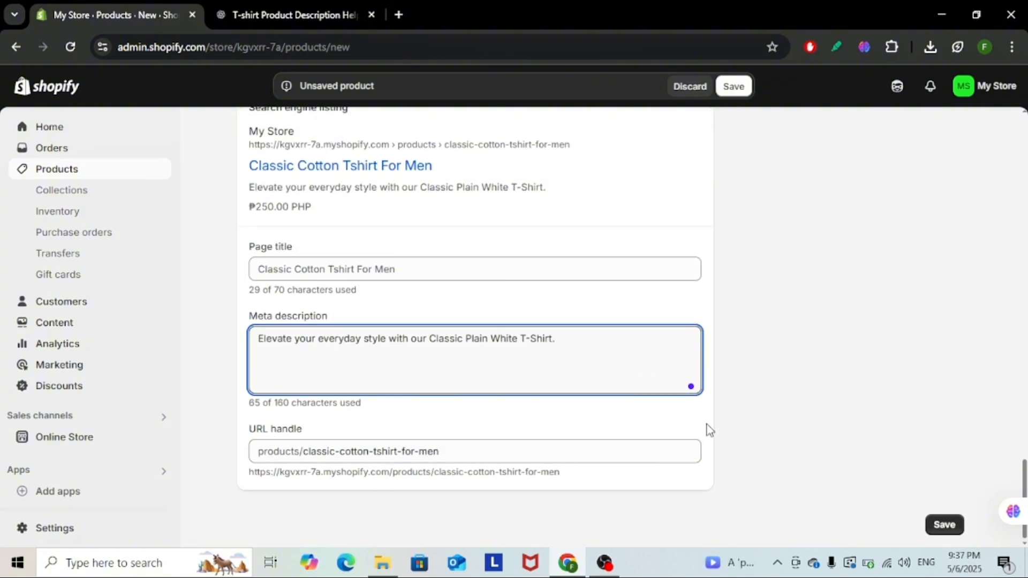
pyautogui.scroll(10, 680, 362)
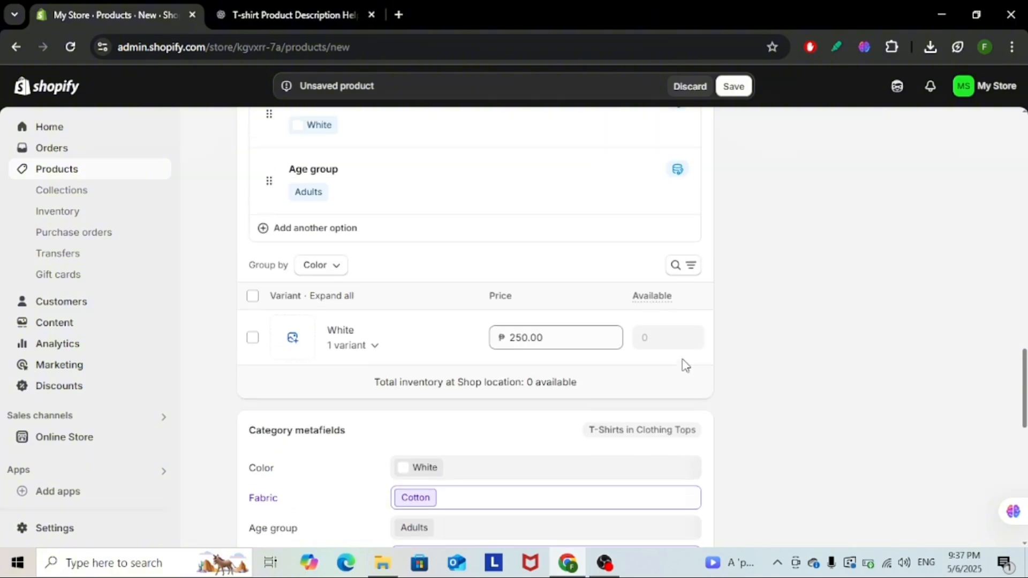
pyautogui.scroll(3, 684, 367)
pyautogui.scroll(-12, 684, 367)
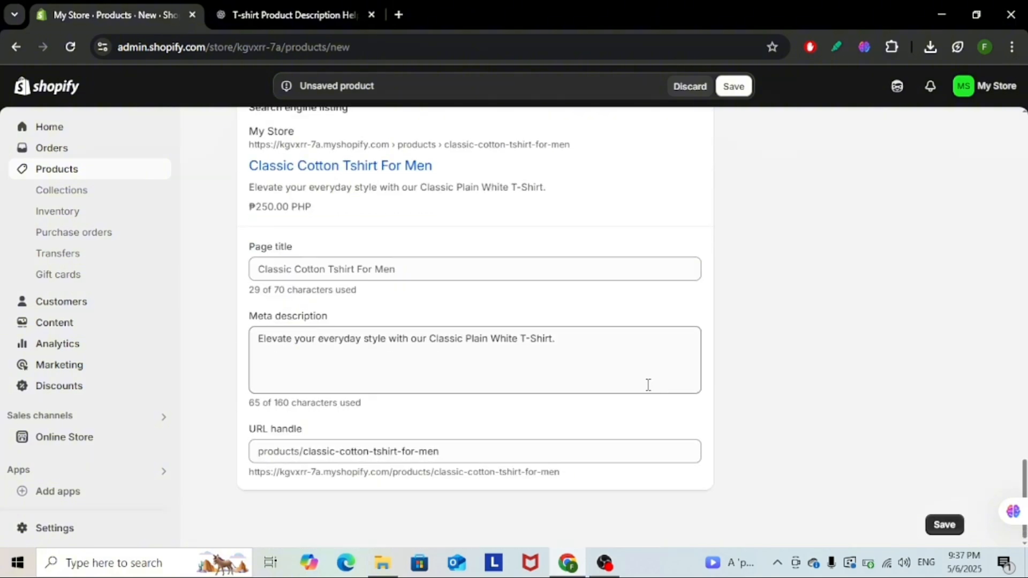
pyautogui.click(948, 525)
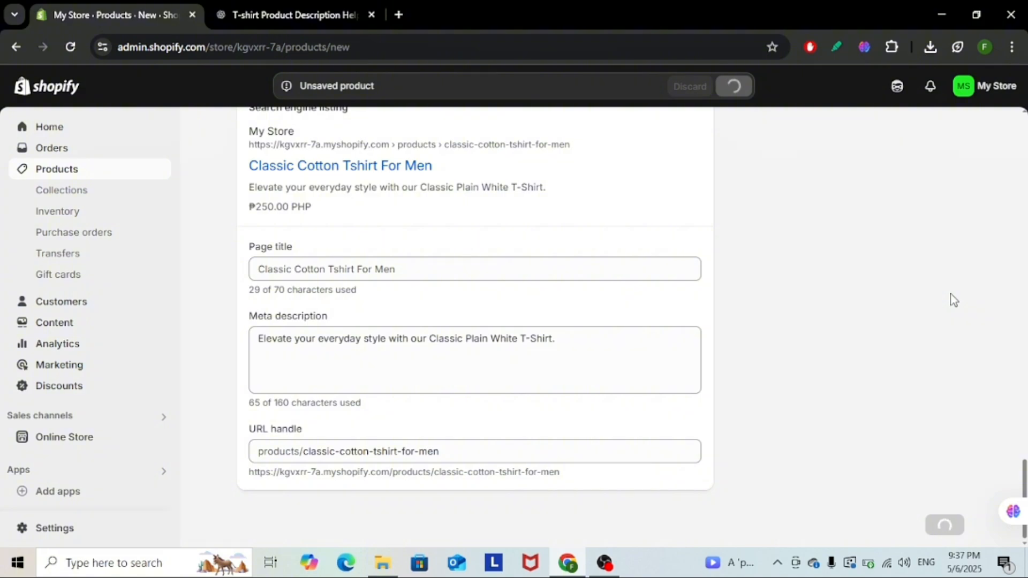